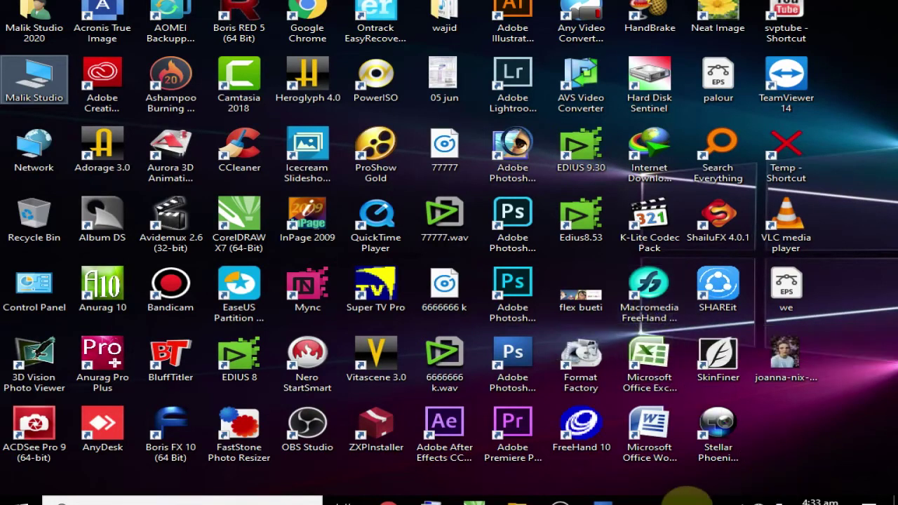
- Launch Photoshop CS3 from the taskbar with the purple-flower portrait open
click(604, 499)
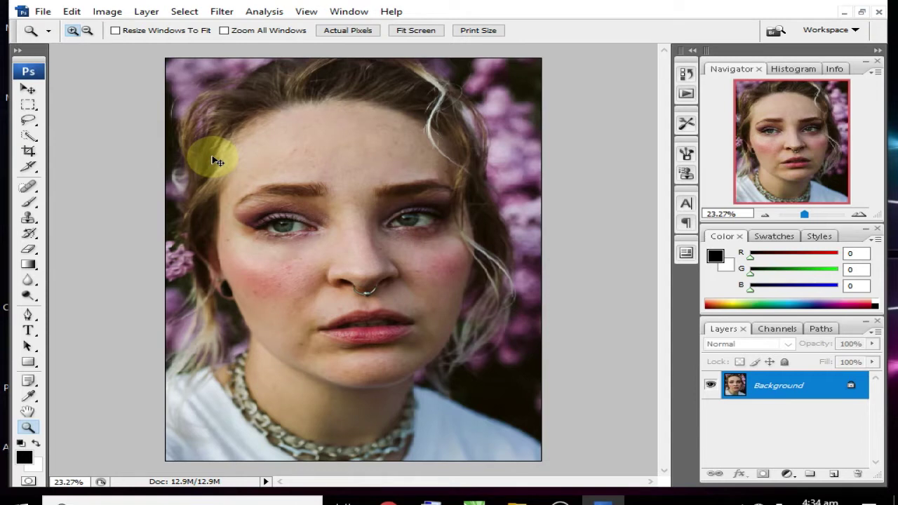
- Lower the Levels white input point to 229 to brighten the portrait
click(107, 12)
mouse_move(134, 47)
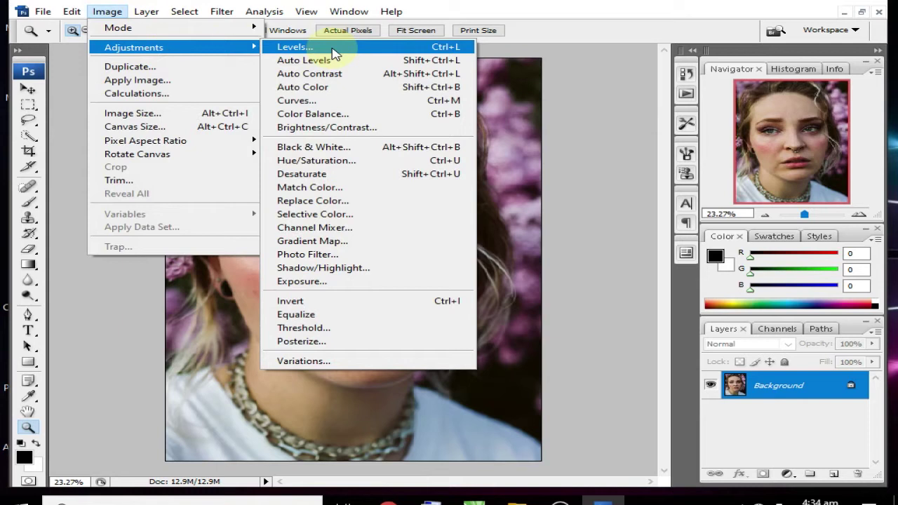
click(336, 50)
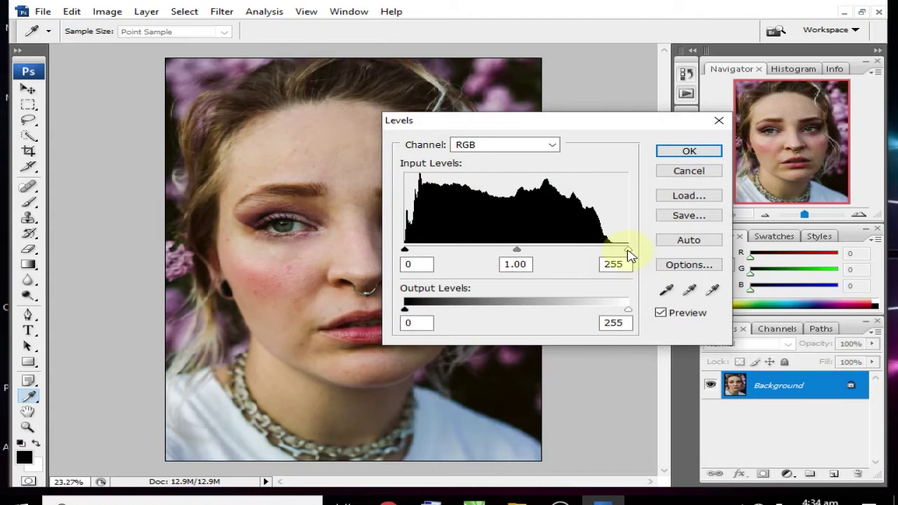
drag(618, 253, 606, 250)
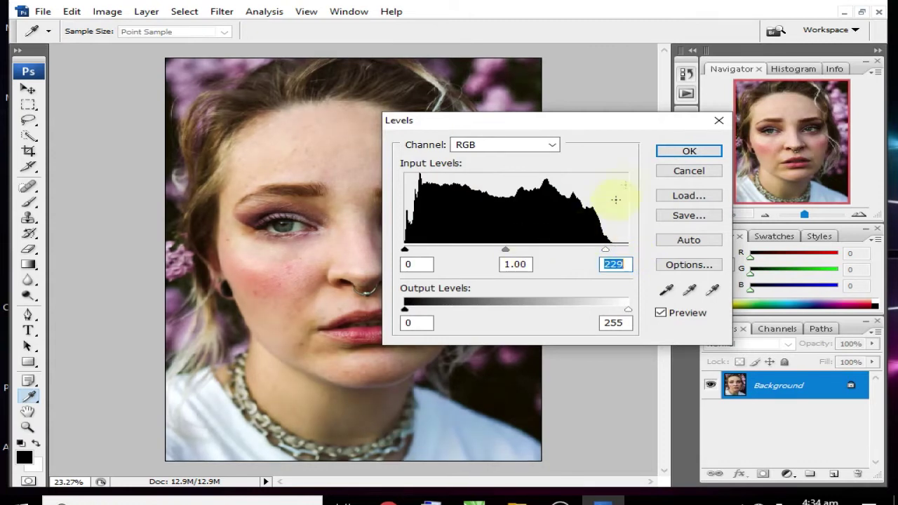
click(687, 153)
- Lift the Curves midpoint from 97 to 115, then zoom in on the face
key(z)
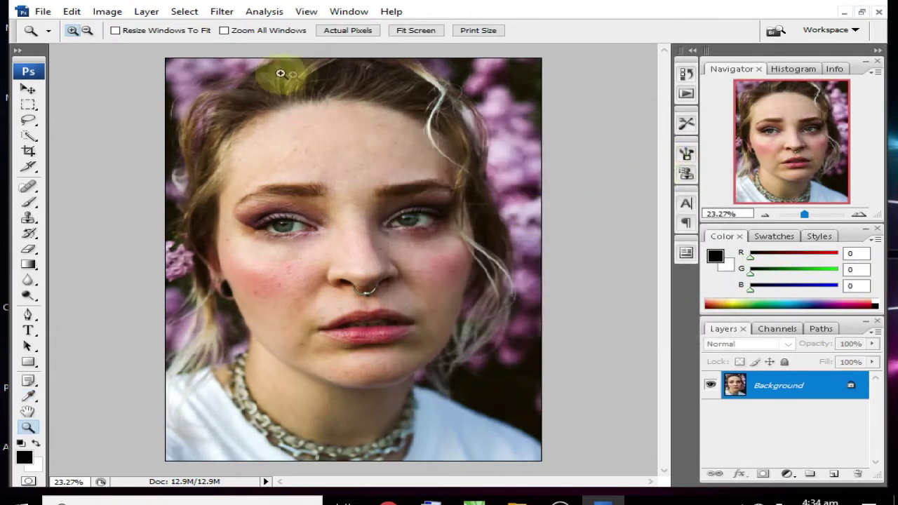
click(109, 14)
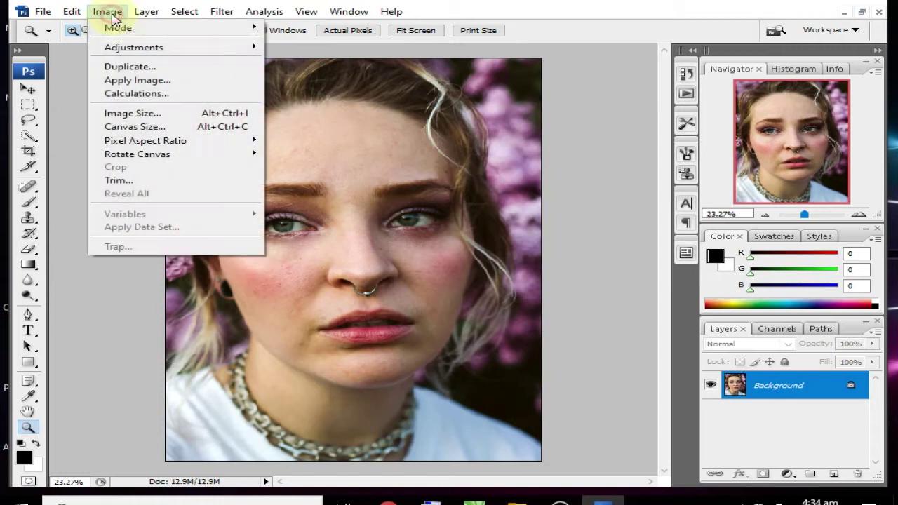
click(178, 47)
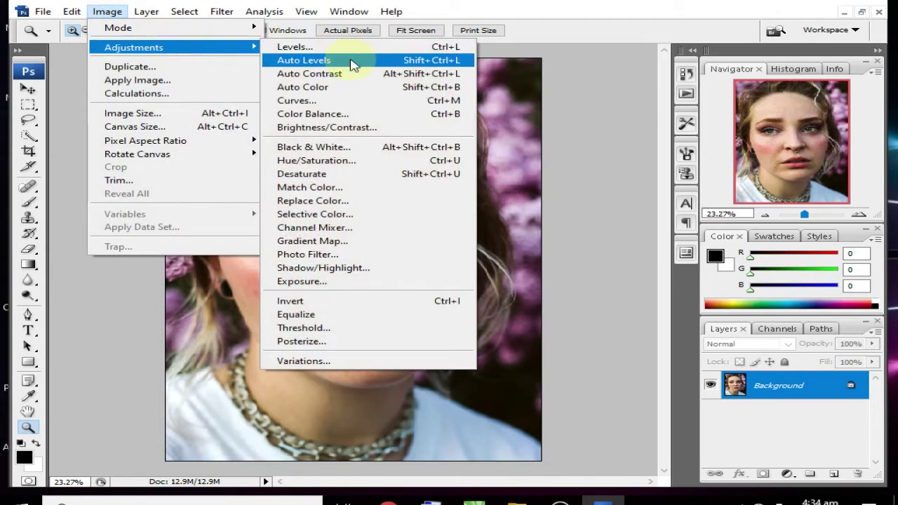
click(352, 103)
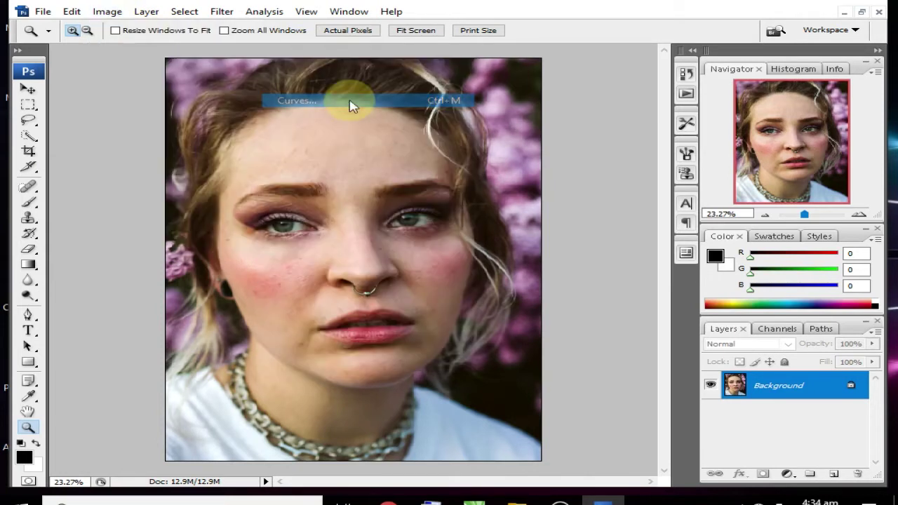
drag(554, 135, 643, 143)
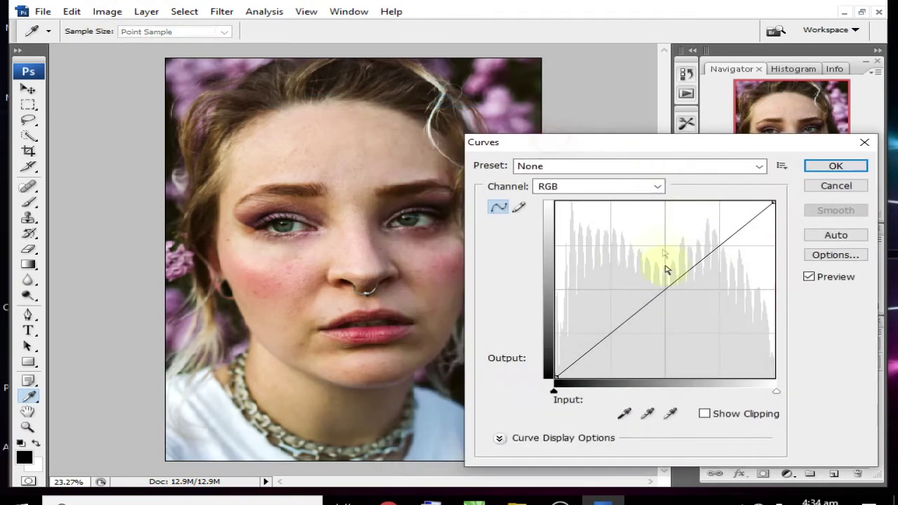
drag(640, 298, 638, 299)
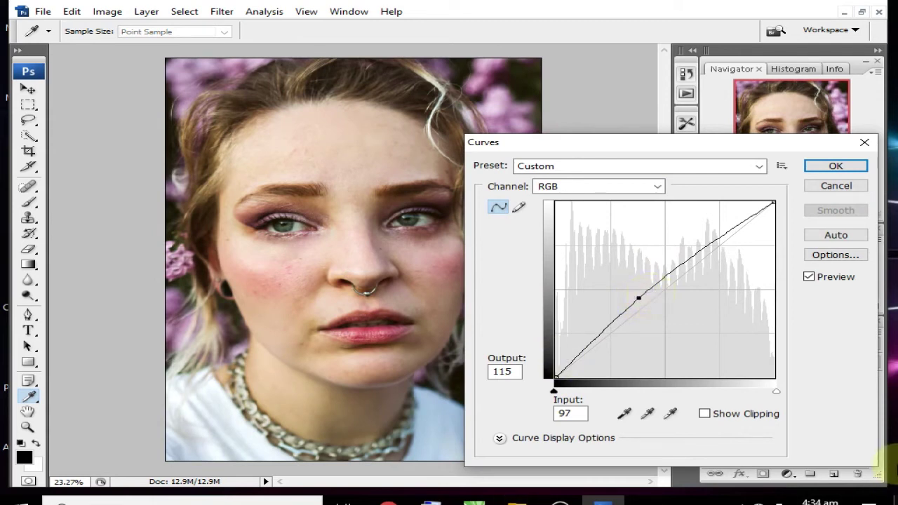
click(832, 168)
key(z)
drag(205, 116, 508, 366)
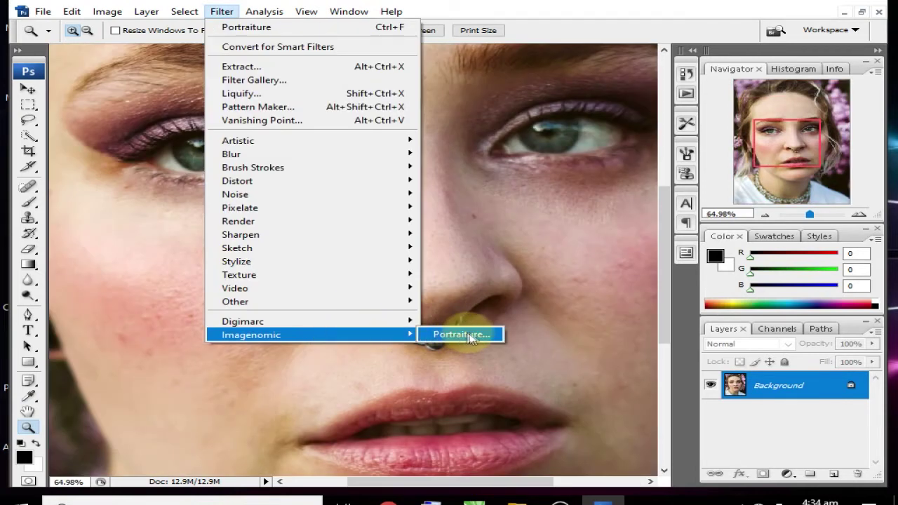
- Open Portraiture and sample right-cheek skin tones for the skin mask
click(466, 335)
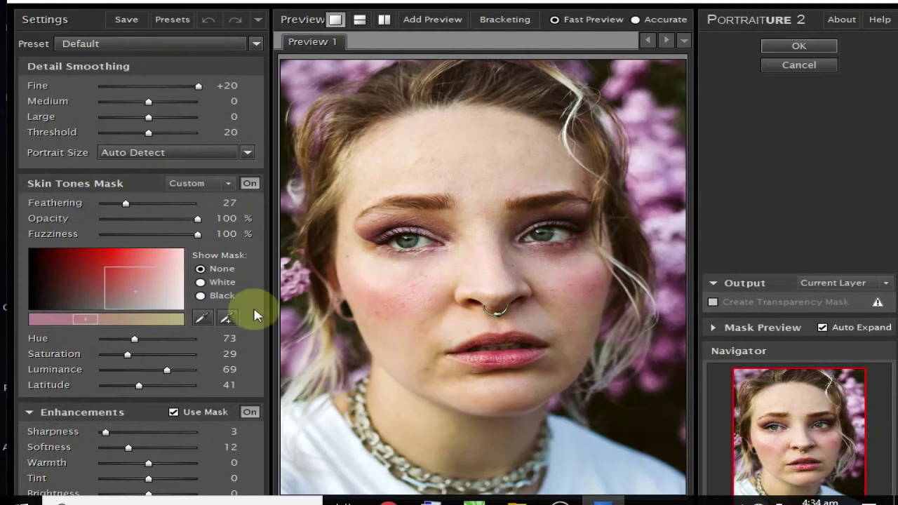
click(204, 320)
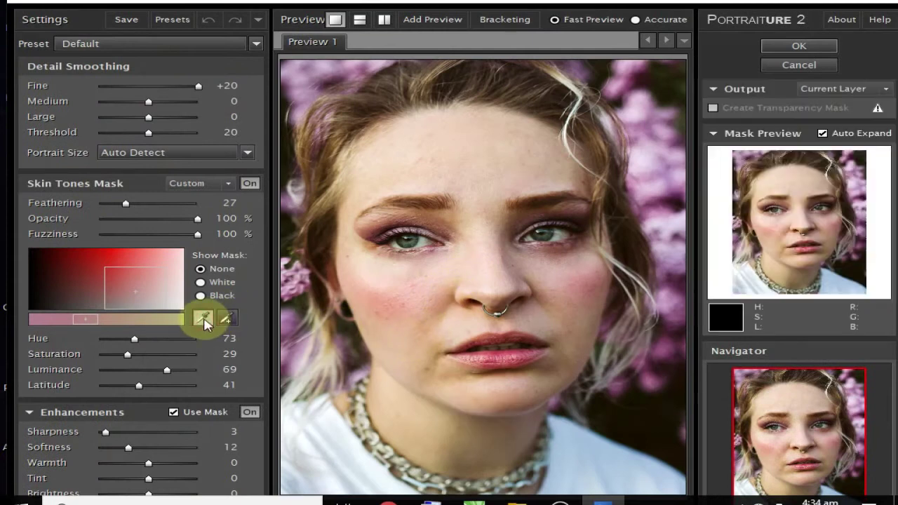
click(401, 300)
click(539, 270)
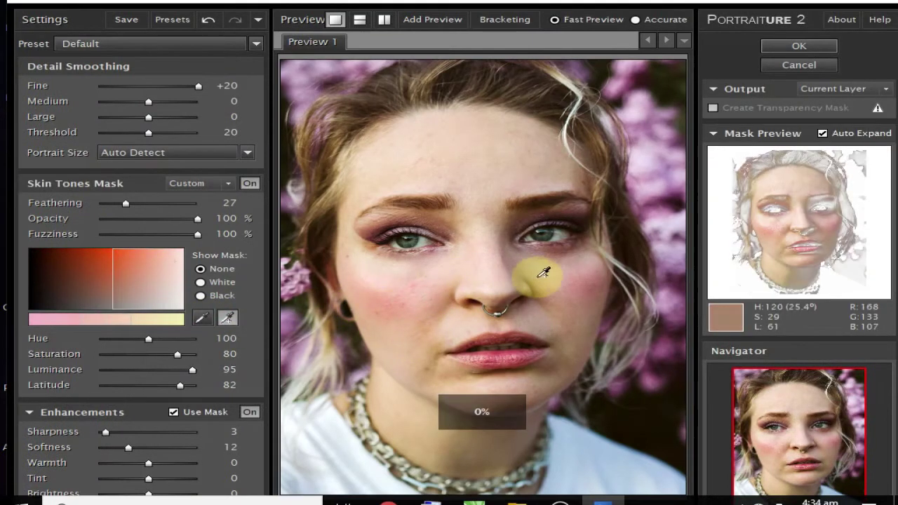
click(575, 269)
click(590, 298)
- Sample the left cheek and forehead skin tones, then apply the smoothing
click(574, 314)
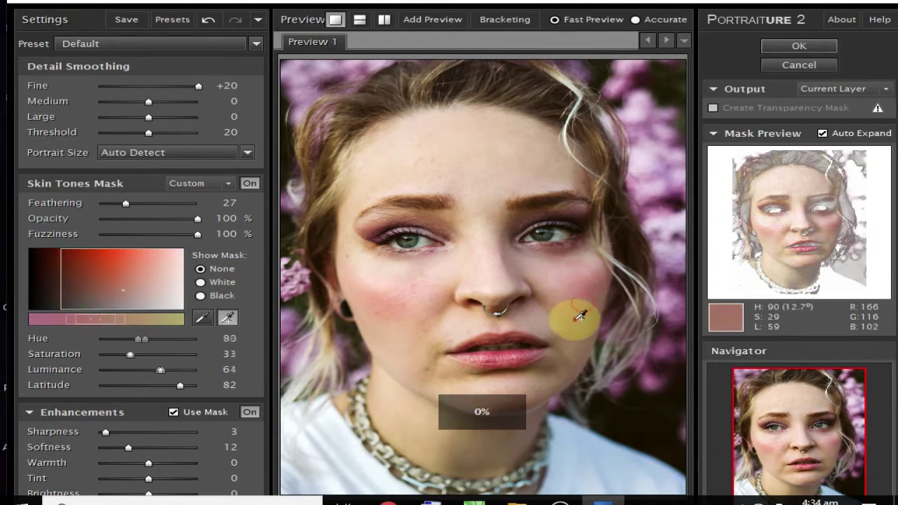
click(433, 321)
click(403, 315)
click(428, 160)
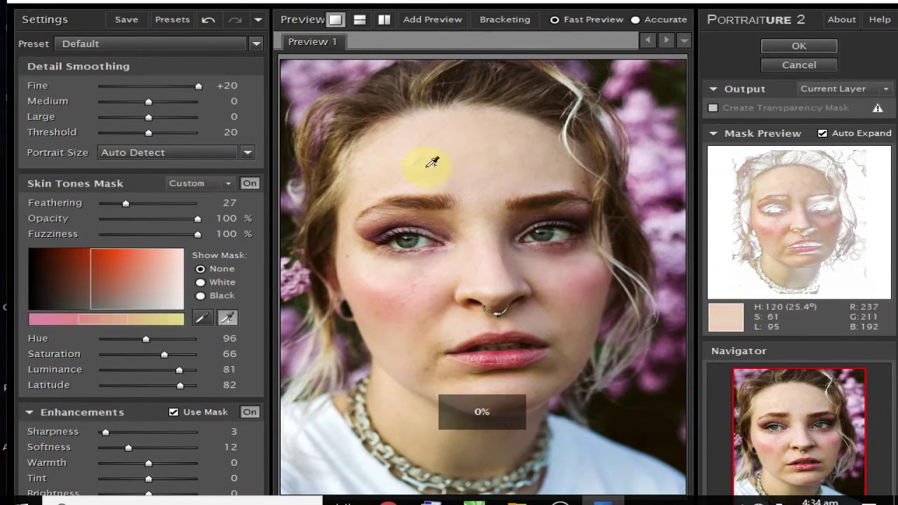
click(485, 154)
click(530, 152)
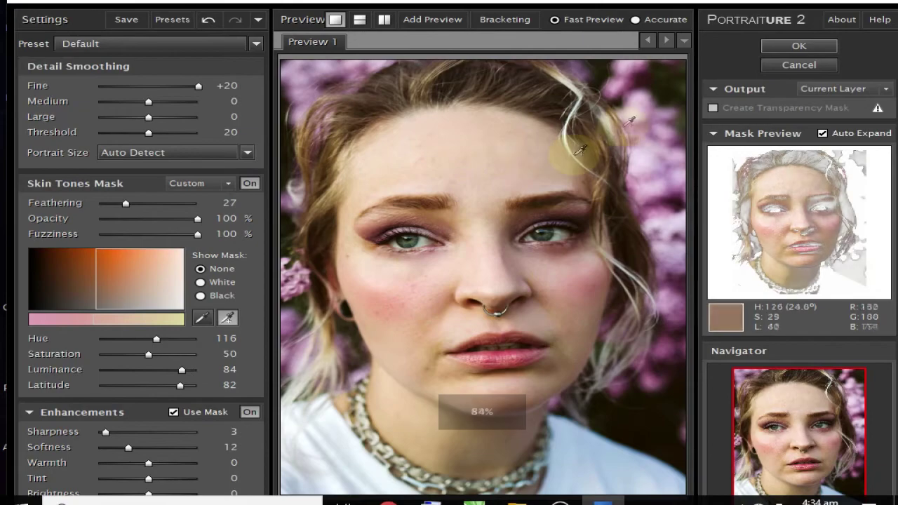
click(799, 46)
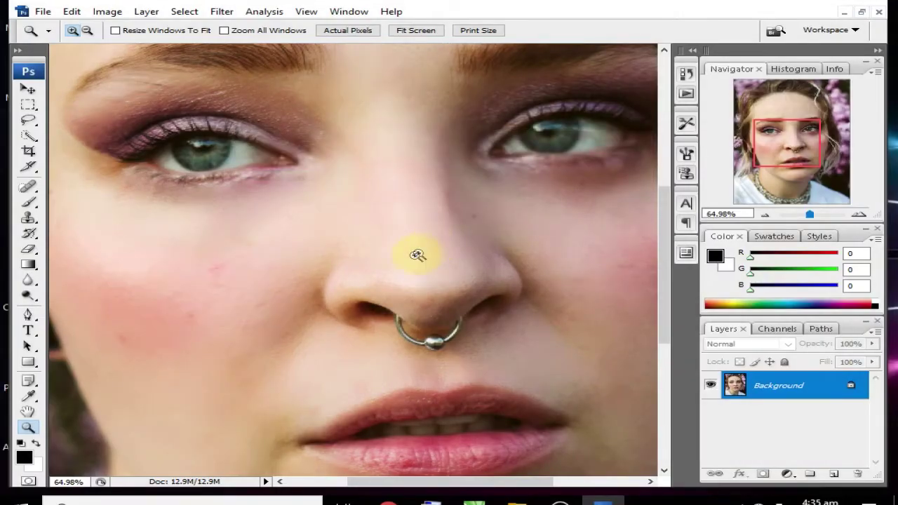
- Dodge both irises and eye corners at 50% midtone exposure
mouse_move(422, 271)
mouse_down()
mouse_move(401, 224)
mouse_move(403, 236)
mouse_move(391, 241)
mouse_move(406, 254)
mouse_up()
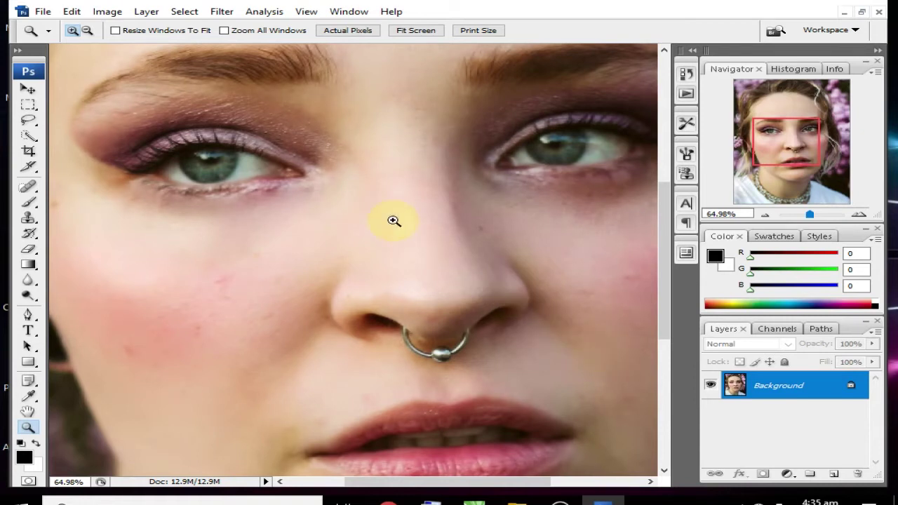
drag(357, 171, 407, 221)
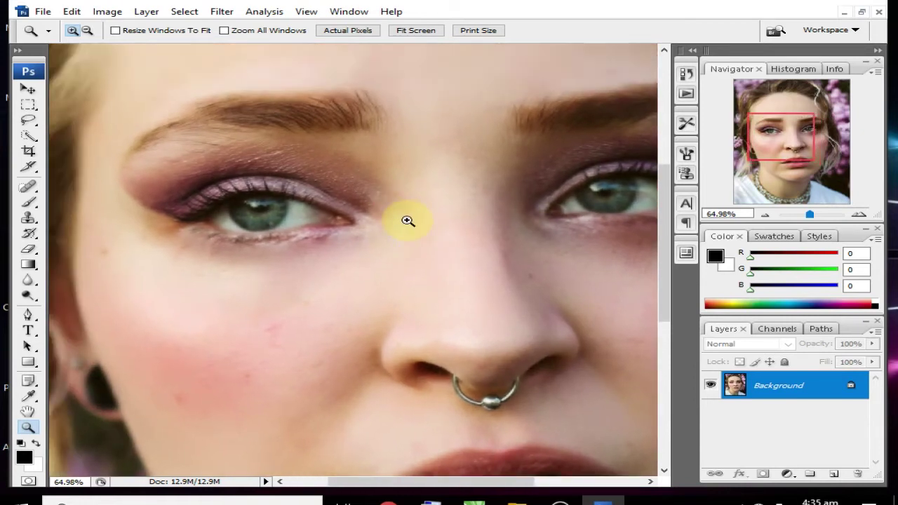
key(o)
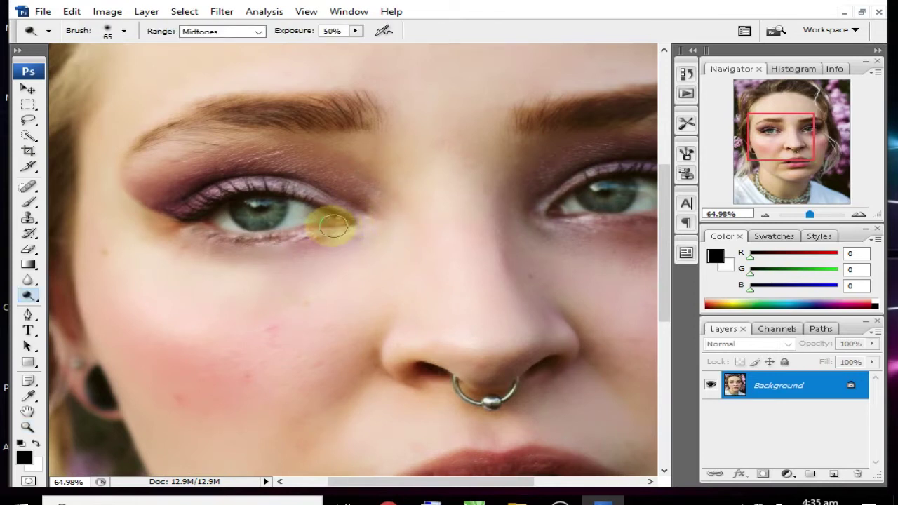
mouse_move(297, 215)
mouse_down()
mouse_move(311, 210)
mouse_move(253, 214)
mouse_move(237, 226)
mouse_move(221, 210)
mouse_move(231, 212)
mouse_move(223, 220)
mouse_up()
drag(517, 255, 393, 273)
mouse_move(493, 236)
mouse_down()
mouse_move(511, 220)
mouse_move(512, 231)
mouse_move(507, 211)
mouse_move(501, 230)
mouse_move(502, 219)
mouse_move(525, 215)
mouse_move(507, 209)
mouse_move(501, 227)
mouse_move(511, 210)
mouse_move(507, 224)
mouse_move(534, 221)
mouse_move(453, 235)
mouse_up()
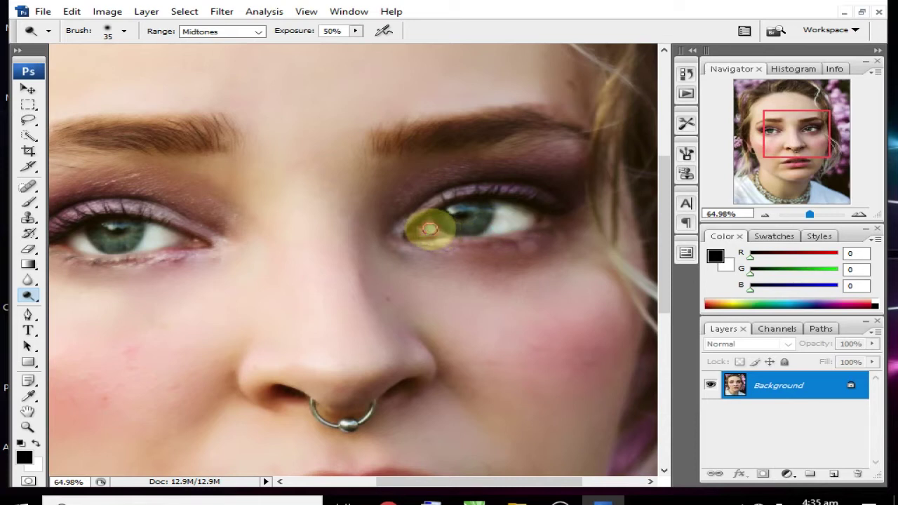
drag(427, 232, 425, 229)
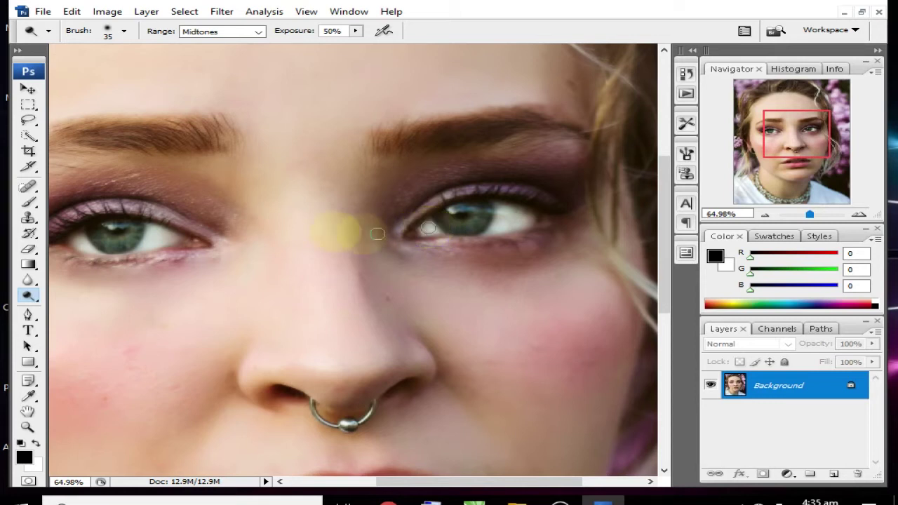
mouse_move(180, 237)
mouse_down()
mouse_move(170, 231)
mouse_move(176, 236)
mouse_move(82, 244)
mouse_up()
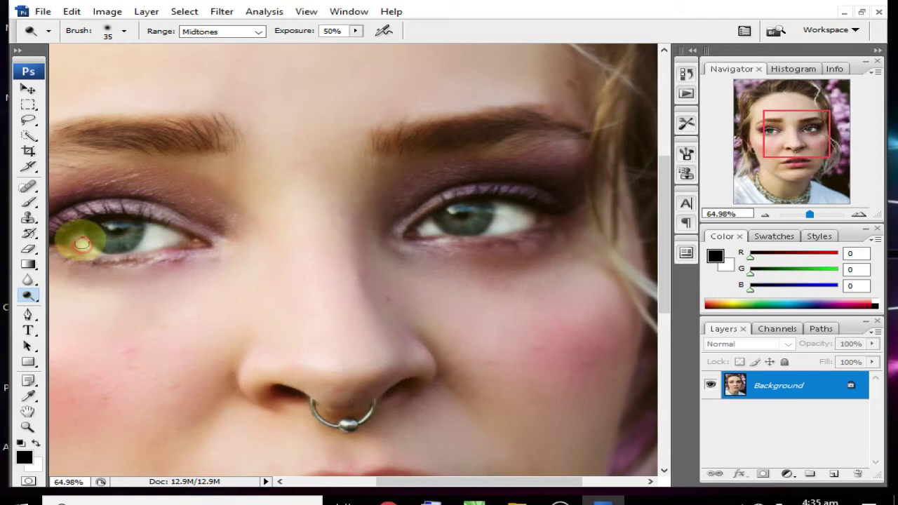
mouse_move(241, 241)
mouse_down()
mouse_move(245, 211)
mouse_move(235, 190)
mouse_move(336, 181)
mouse_move(320, 190)
mouse_move(345, 235)
mouse_move(335, 201)
mouse_move(288, 225)
mouse_up()
- Set the brush to a sampled skin tone at 25% opacity, 40% flow, about 150 px
key(b)
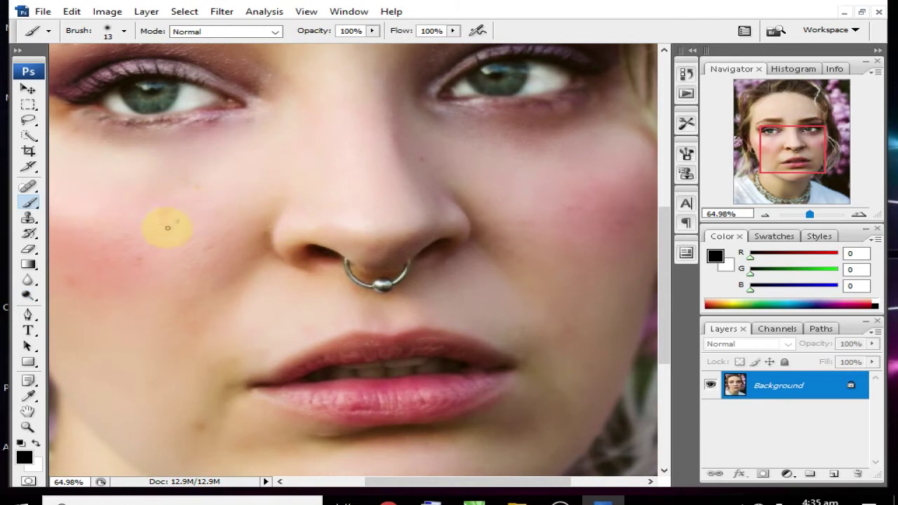
alt+click(202, 233)
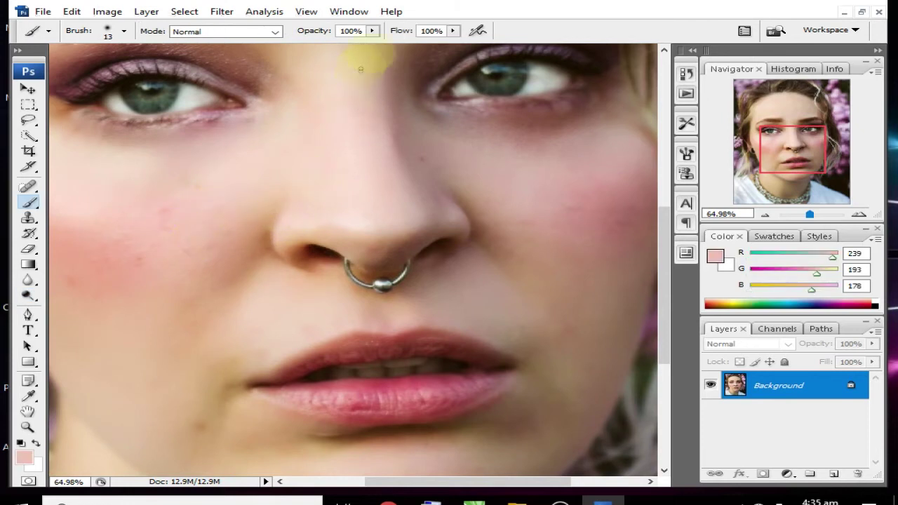
click(375, 31)
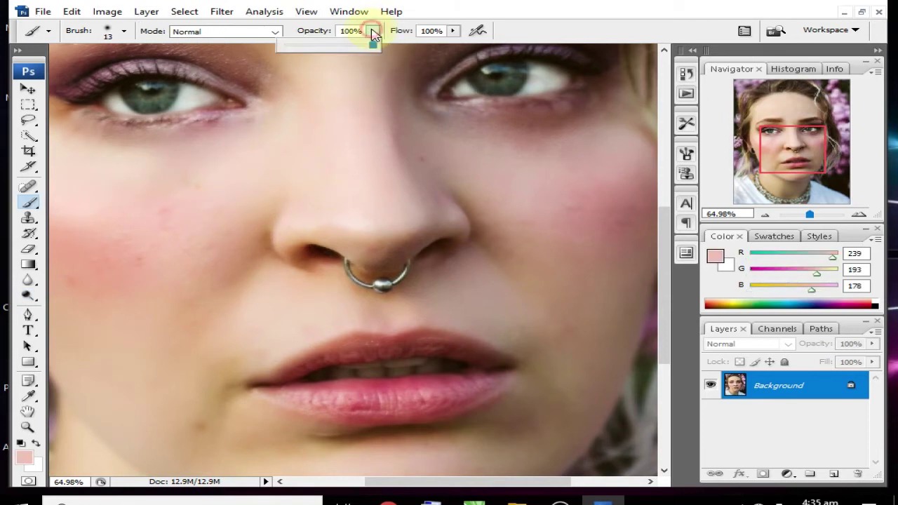
drag(306, 48, 305, 48)
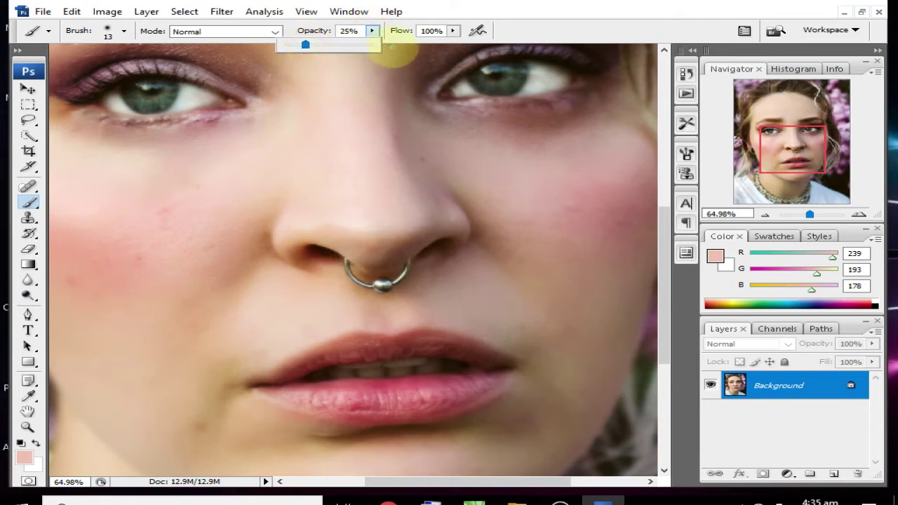
click(455, 32)
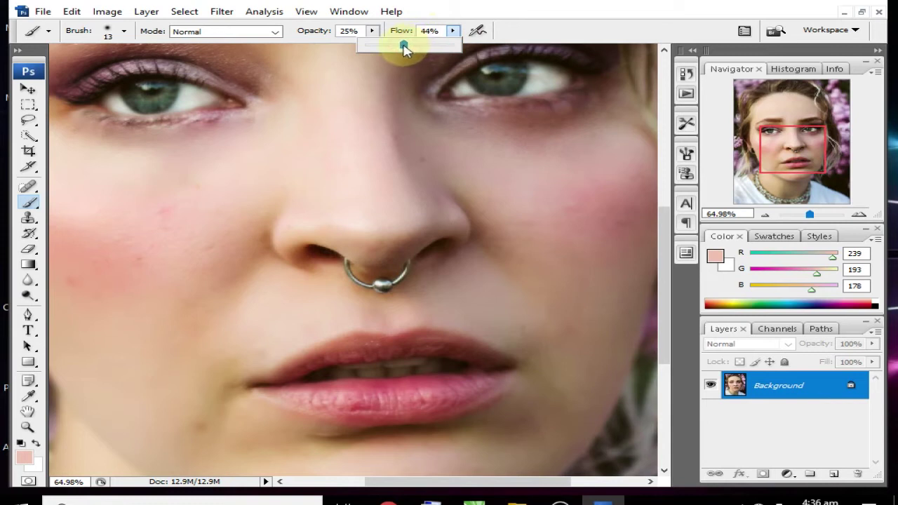
click(336, 186)
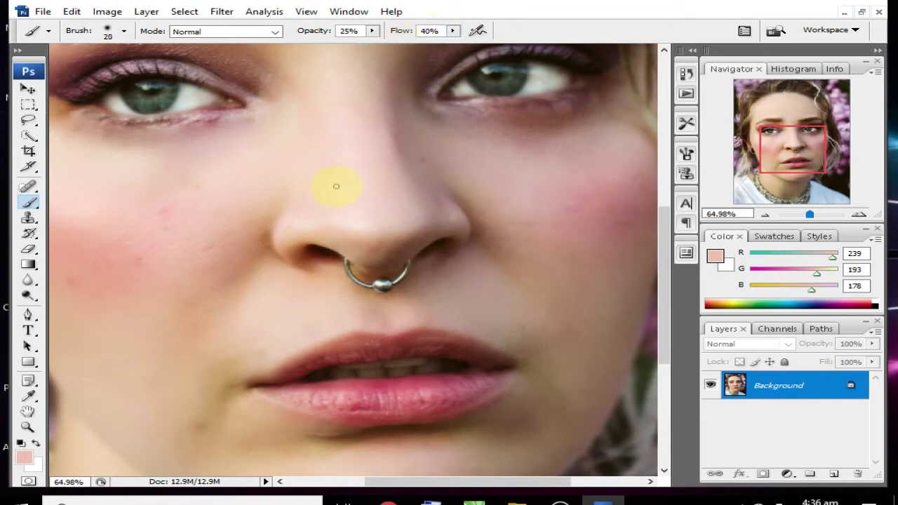
key(bracketright)
key(bracketright)
key(bracketright)
key(bracketleft)
key(bracketleft)
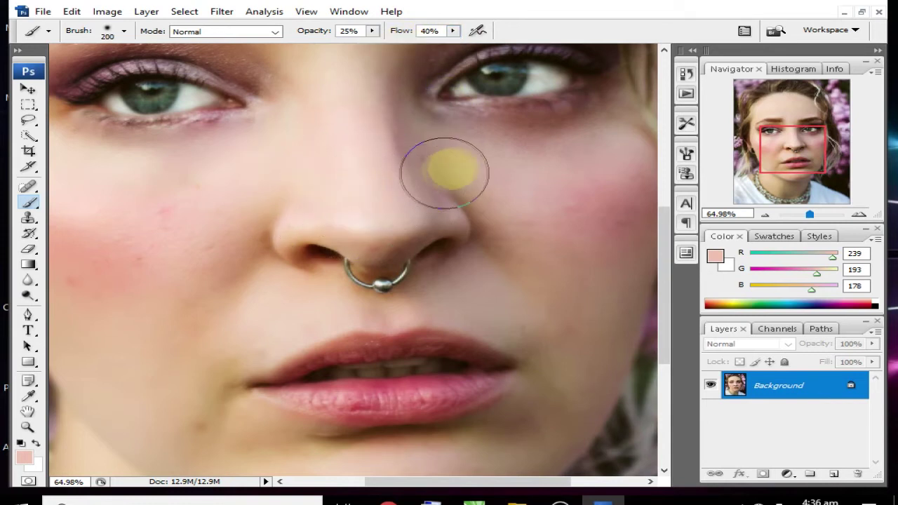
key(bracketleft)
key(bracketleft)
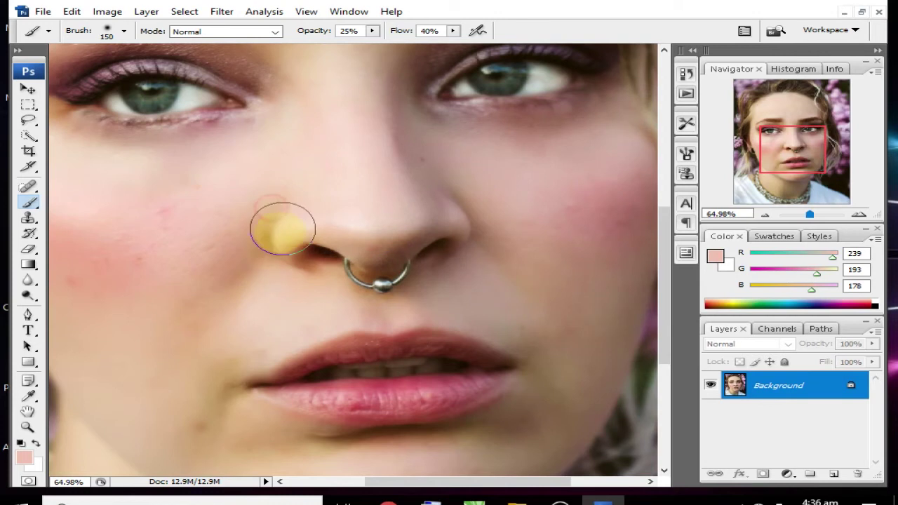
- Paint faint skin tone over the eyelid shadow and the left forehead
mouse_move(218, 363)
mouse_down()
mouse_move(239, 325)
mouse_move(242, 295)
mouse_up()
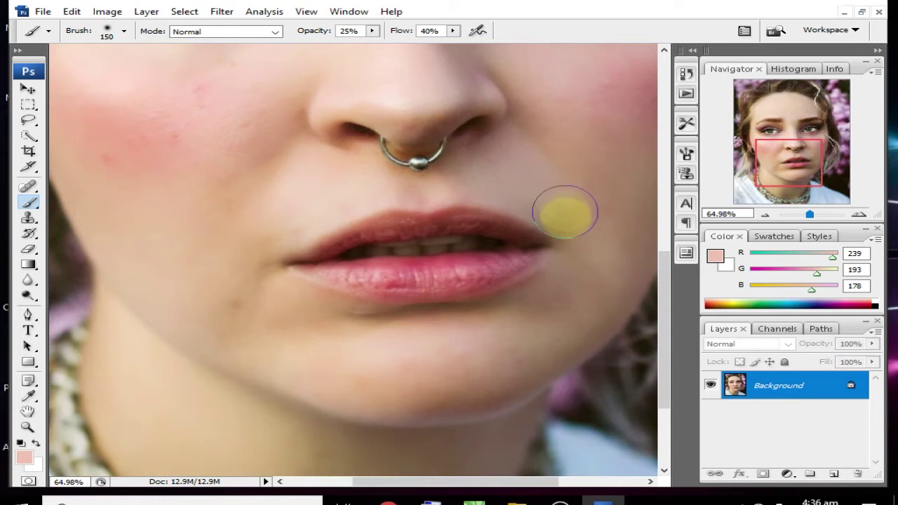
drag(575, 237, 512, 318)
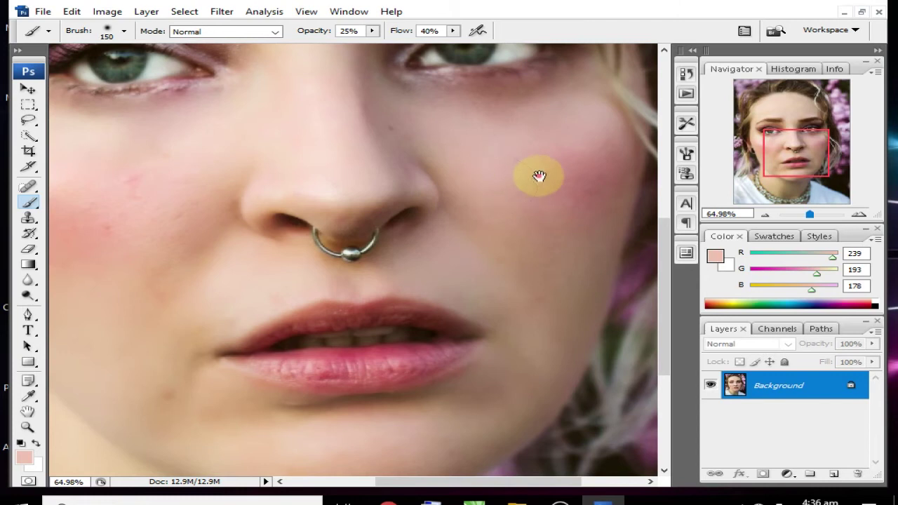
drag(535, 175, 391, 241)
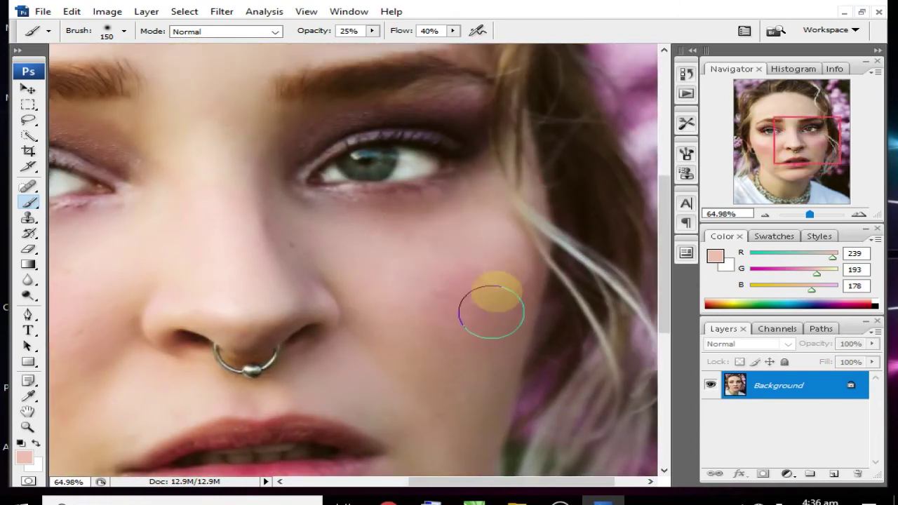
drag(283, 216, 276, 283)
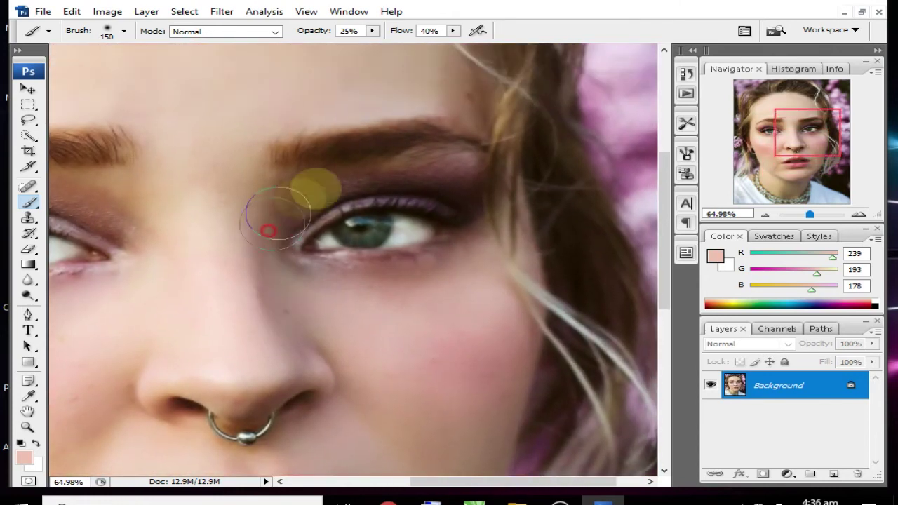
mouse_move(400, 181)
mouse_down()
mouse_move(303, 182)
mouse_move(489, 207)
mouse_up()
mouse_move(321, 251)
mouse_down()
mouse_move(80, 277)
mouse_move(161, 217)
mouse_up()
mouse_move(381, 189)
mouse_down()
mouse_move(423, 276)
mouse_move(465, 320)
mouse_up()
mouse_move(210, 277)
mouse_down()
mouse_move(256, 257)
mouse_move(274, 180)
mouse_move(220, 200)
mouse_move(232, 200)
mouse_move(198, 231)
mouse_move(301, 204)
mouse_move(340, 232)
mouse_move(470, 188)
mouse_up()
- Paint faint skin tone across the neck and dab it on the left cheek
drag(266, 382, 260, 217)
mouse_move(271, 280)
mouse_down()
mouse_move(271, 192)
mouse_move(268, 229)
mouse_up()
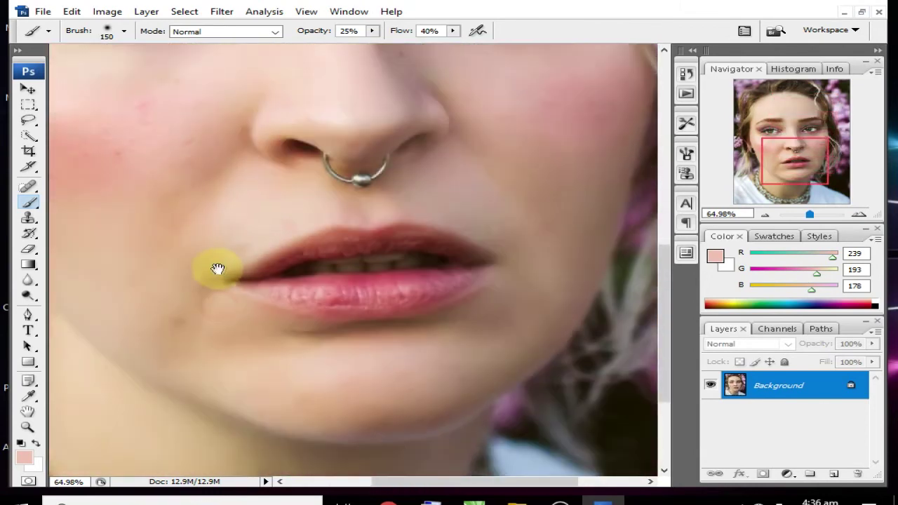
drag(230, 298, 240, 247)
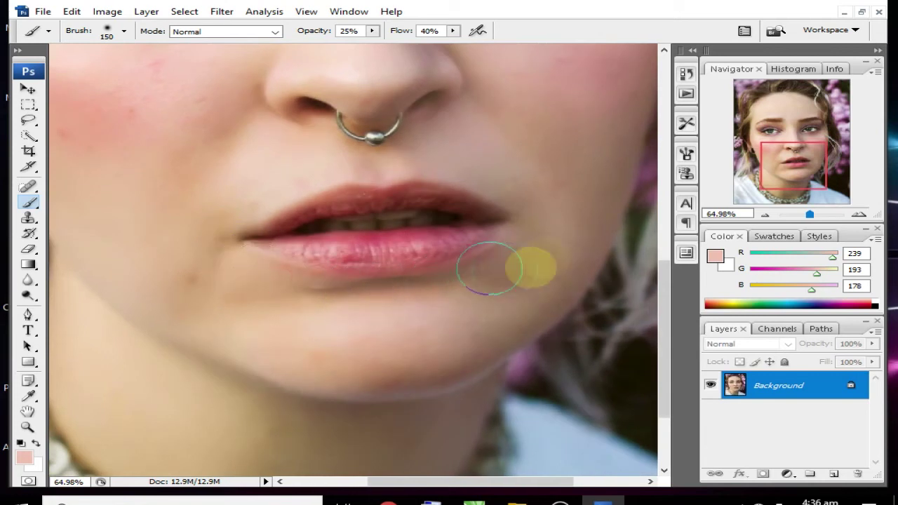
drag(303, 365, 275, 340)
click(271, 291)
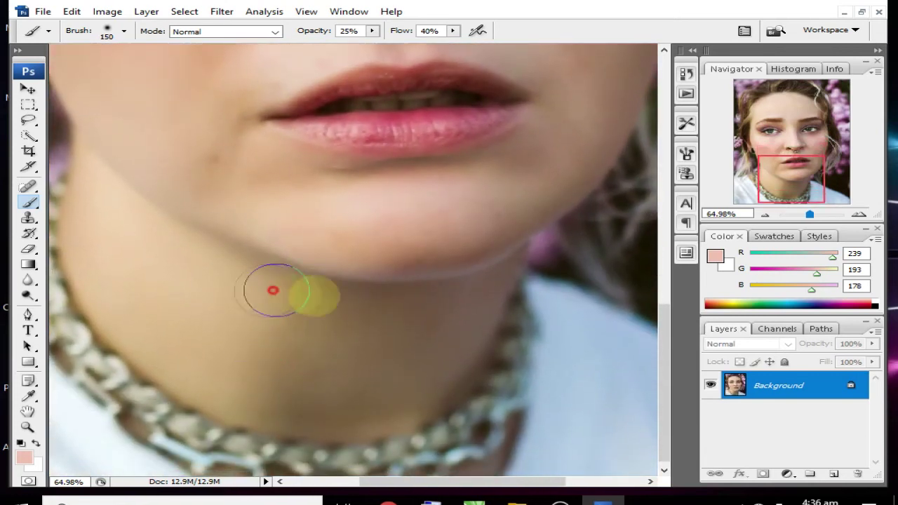
mouse_move(294, 314)
mouse_down()
mouse_move(253, 390)
mouse_move(321, 381)
mouse_up()
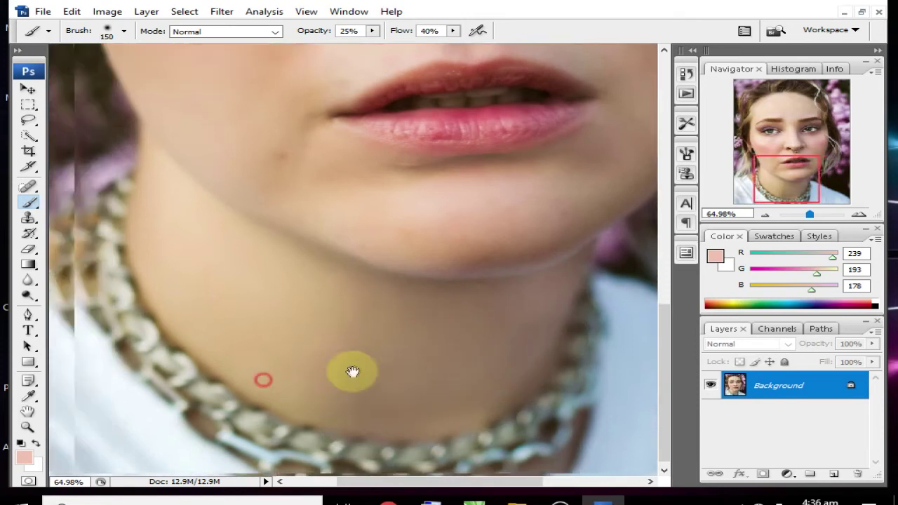
drag(330, 295, 327, 383)
drag(361, 312, 356, 381)
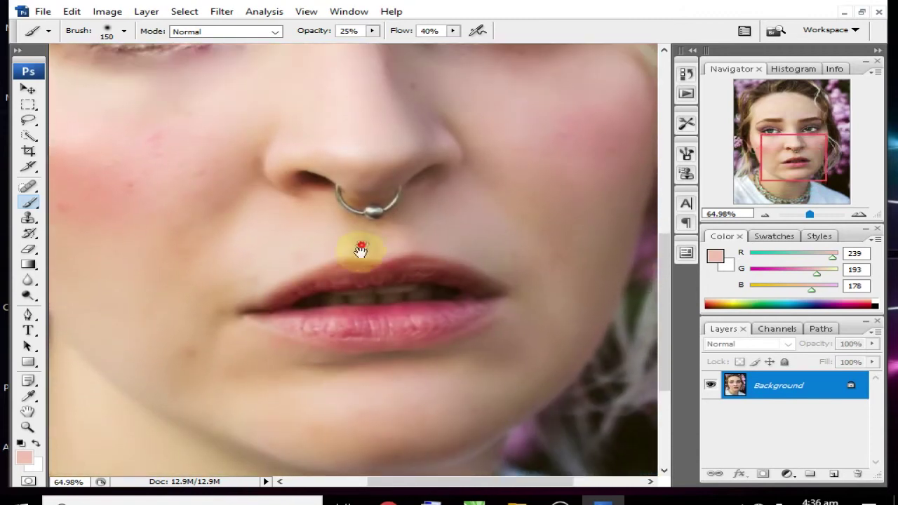
drag(357, 249, 345, 287)
click(105, 191)
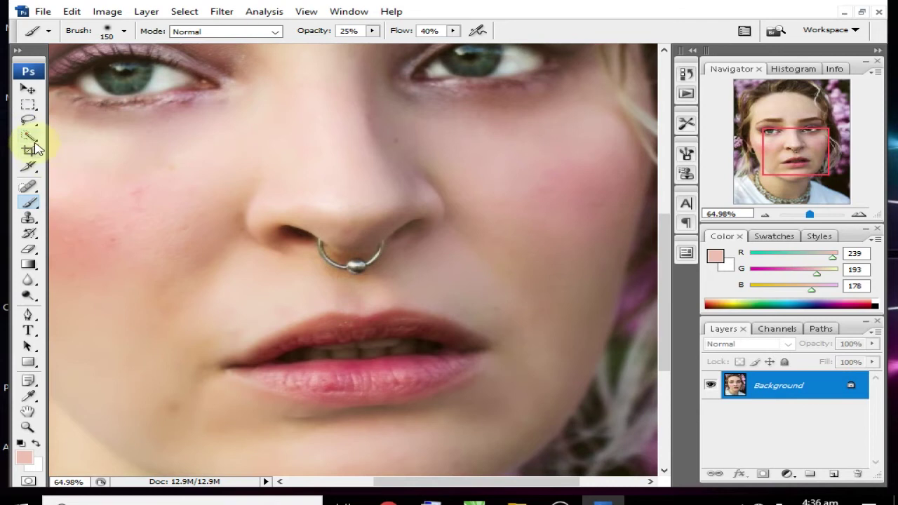
- Patch the nose ring out with nearby clean skin using the Patch Tool, then deselect
click(32, 140)
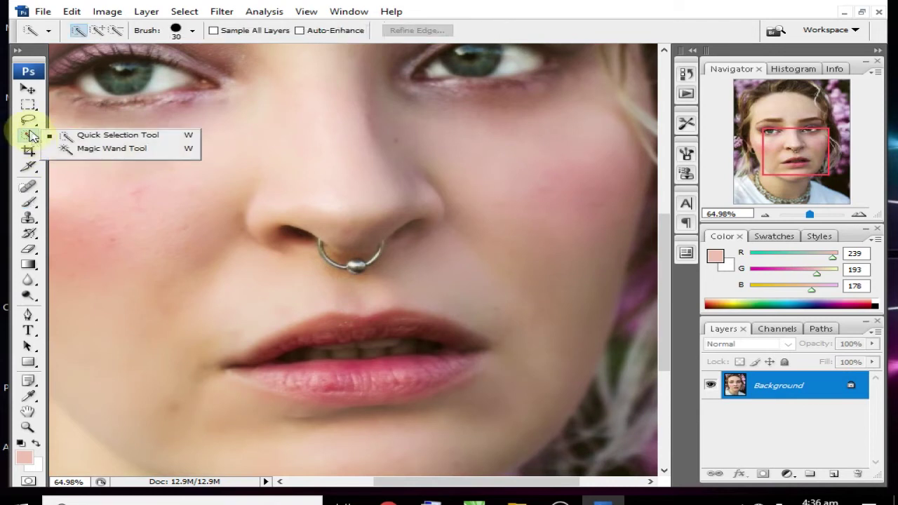
click(32, 188)
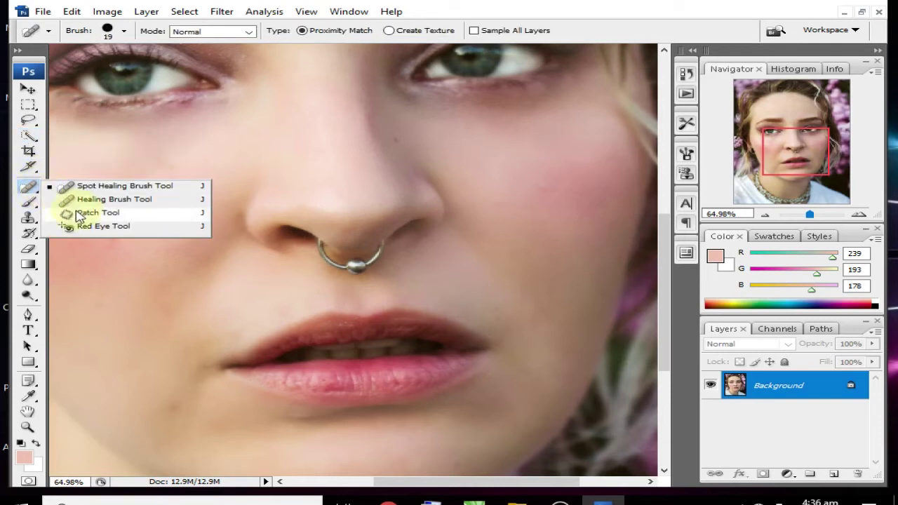
click(78, 213)
mouse_move(319, 239)
mouse_down()
mouse_move(327, 270)
mouse_move(370, 274)
mouse_move(387, 261)
mouse_move(387, 243)
mouse_up()
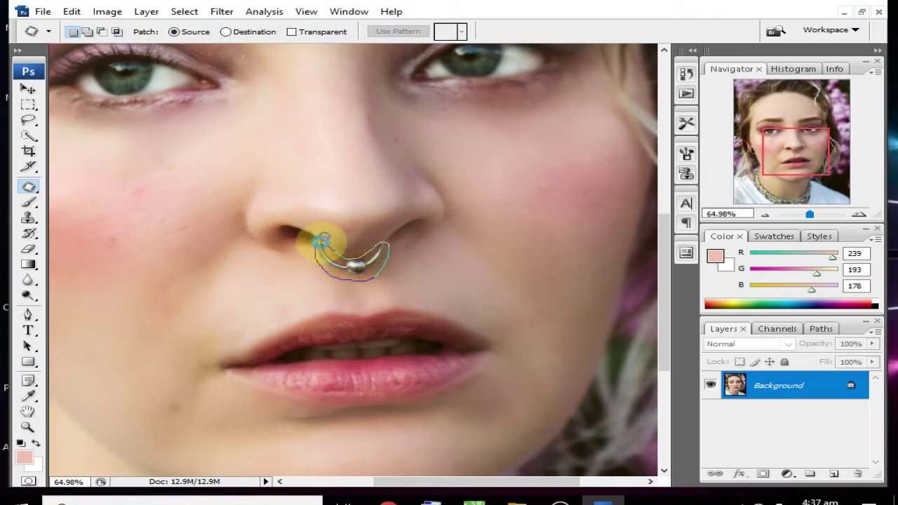
drag(341, 251, 272, 287)
click(280, 293)
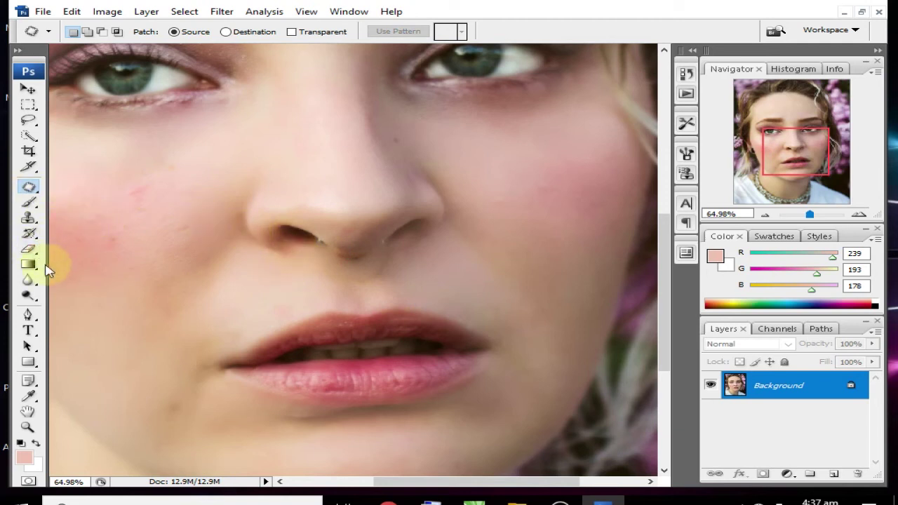
- Paint a sampled skin tone (R225 G182 B145) under the nose with a smaller brush
click(29, 282)
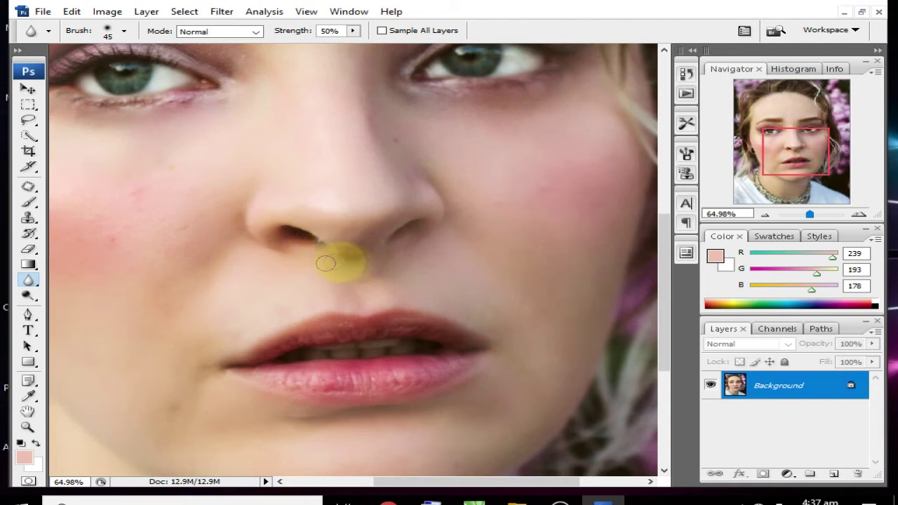
key(b)
key(alt)
alt+click(319, 260)
key(bracketleft)
key(bracketleft)
key(bracketleft)
mouse_move(369, 272)
mouse_down()
mouse_move(379, 264)
mouse_move(349, 271)
mouse_move(321, 257)
mouse_move(352, 257)
mouse_move(345, 275)
mouse_move(383, 271)
mouse_up()
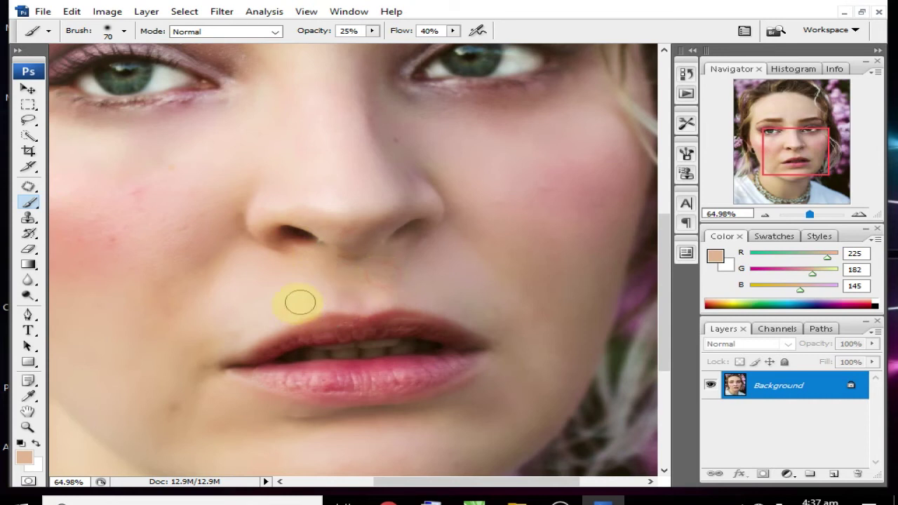
- Clone-stamp skin at 70 px over the marks between the nose and upper lip
click(28, 218)
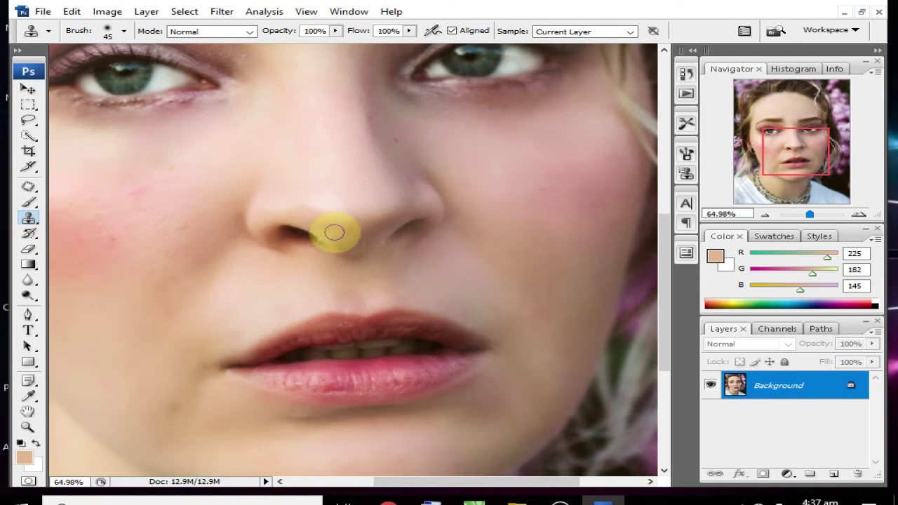
key(bracketright)
key(bracketright)
key(bracketright)
alt+click(360, 238)
mouse_move(358, 250)
mouse_down()
mouse_move(326, 244)
mouse_move(381, 260)
mouse_up()
click(367, 241)
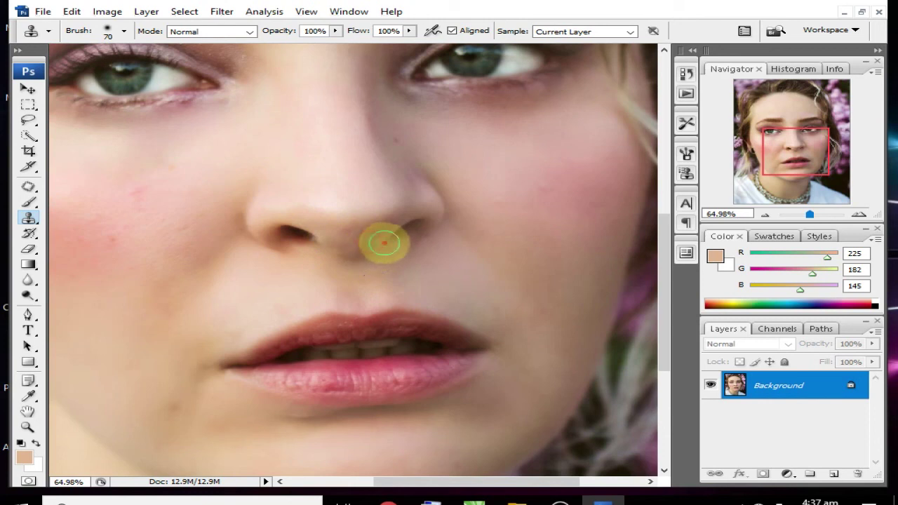
click(379, 281)
click(411, 266)
click(403, 270)
drag(404, 263, 345, 300)
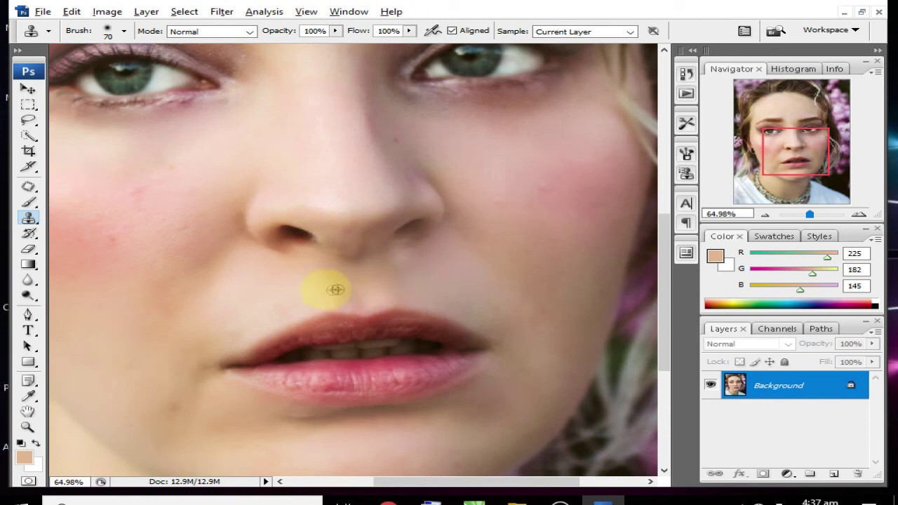
- Check the brush diameter and hardness, then fit the whole portrait on screen
right_click(303, 223)
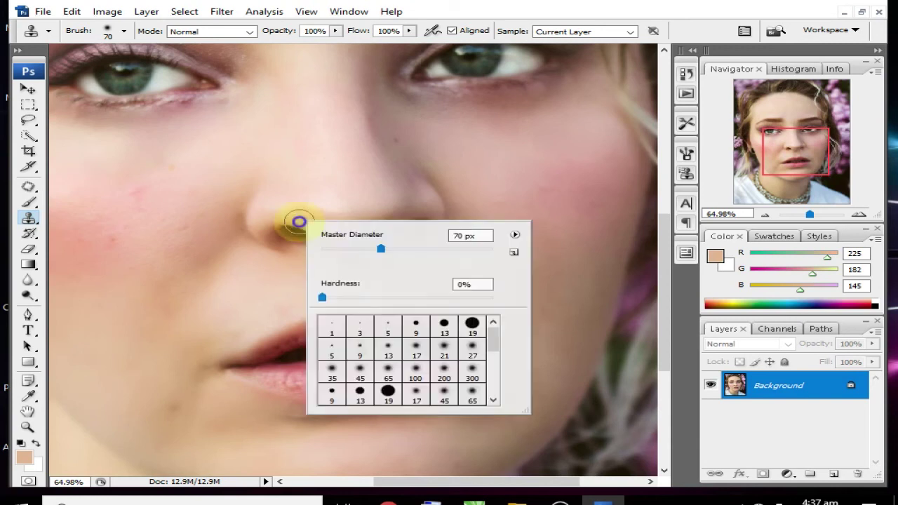
click(319, 180)
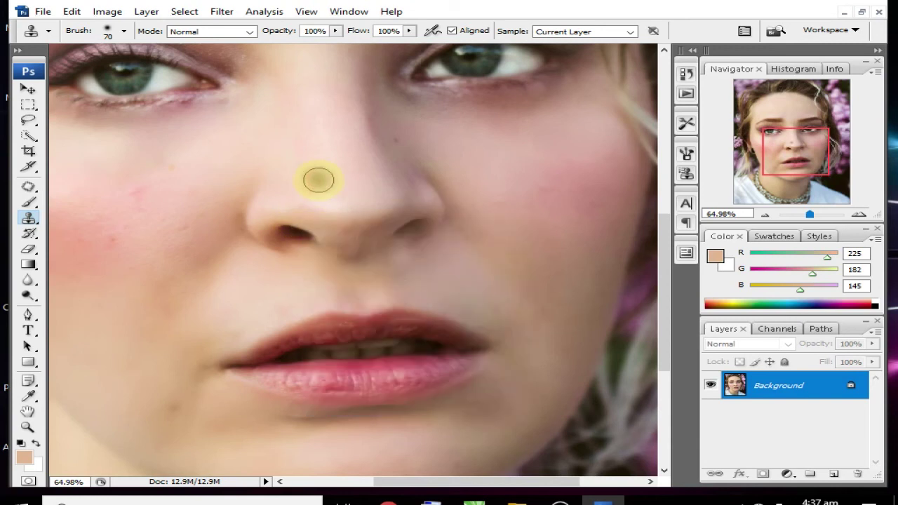
key(z)
right_click(329, 185)
click(340, 189)
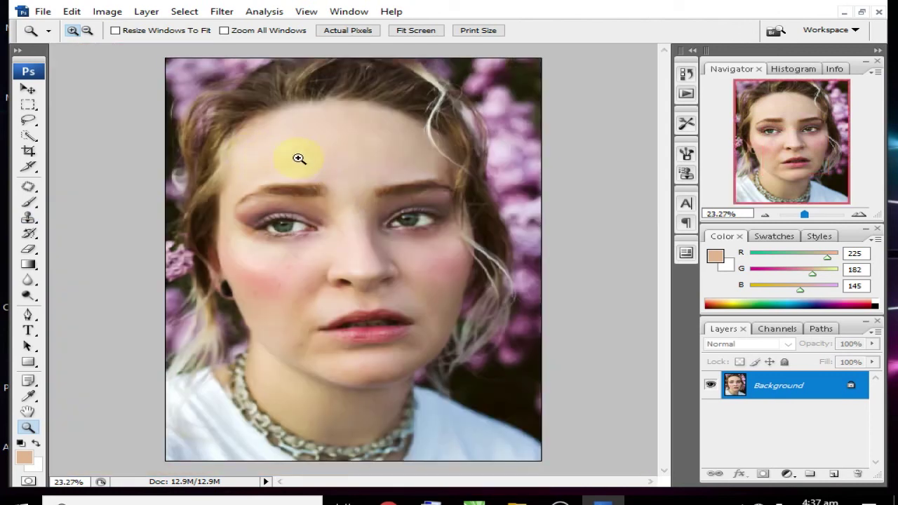
- Raise the Levels black input to 20 with Ctrl+L to deepen the shadows
key(ctrl+l)
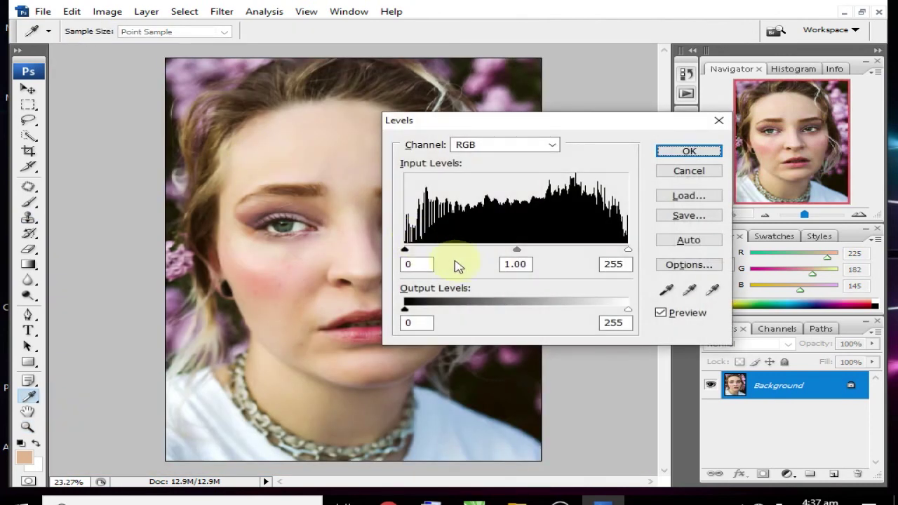
drag(406, 251, 422, 250)
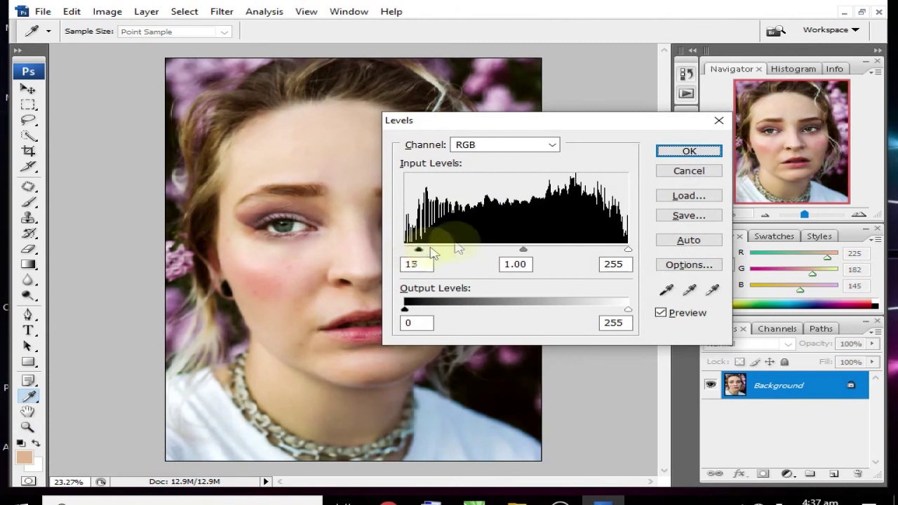
click(689, 153)
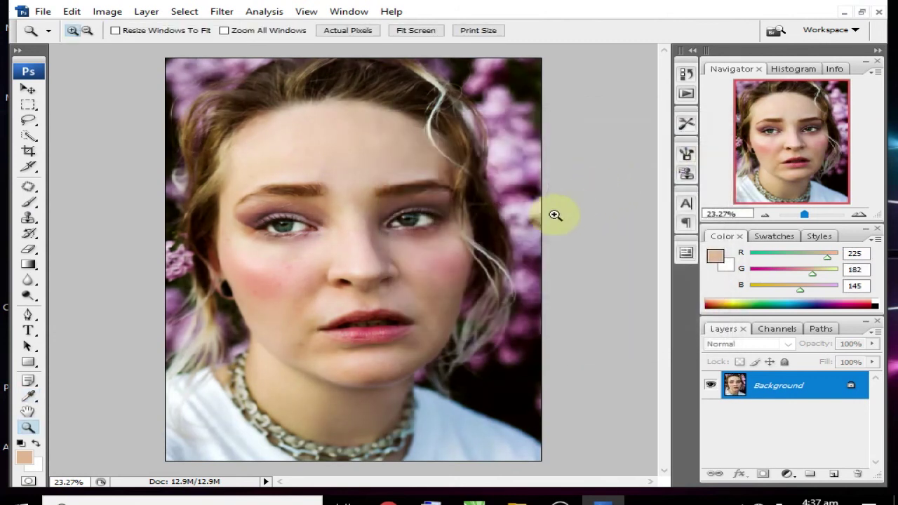